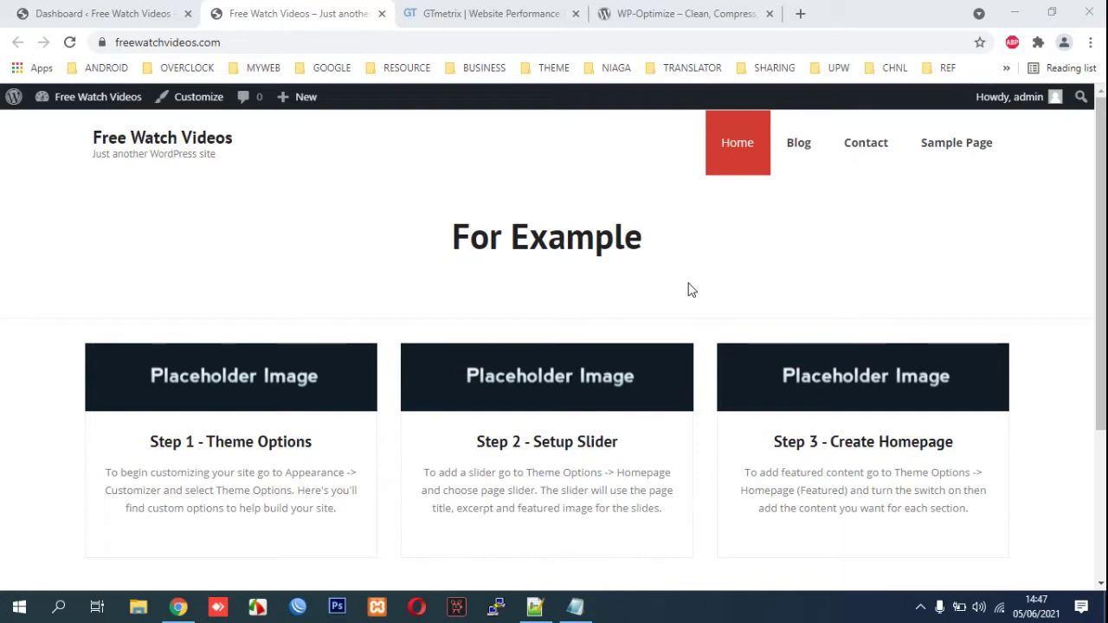
# Review the WP-Optimize plugin page on wordpress.org, including its section on cleaning the database.
pyautogui.click(656, 16)
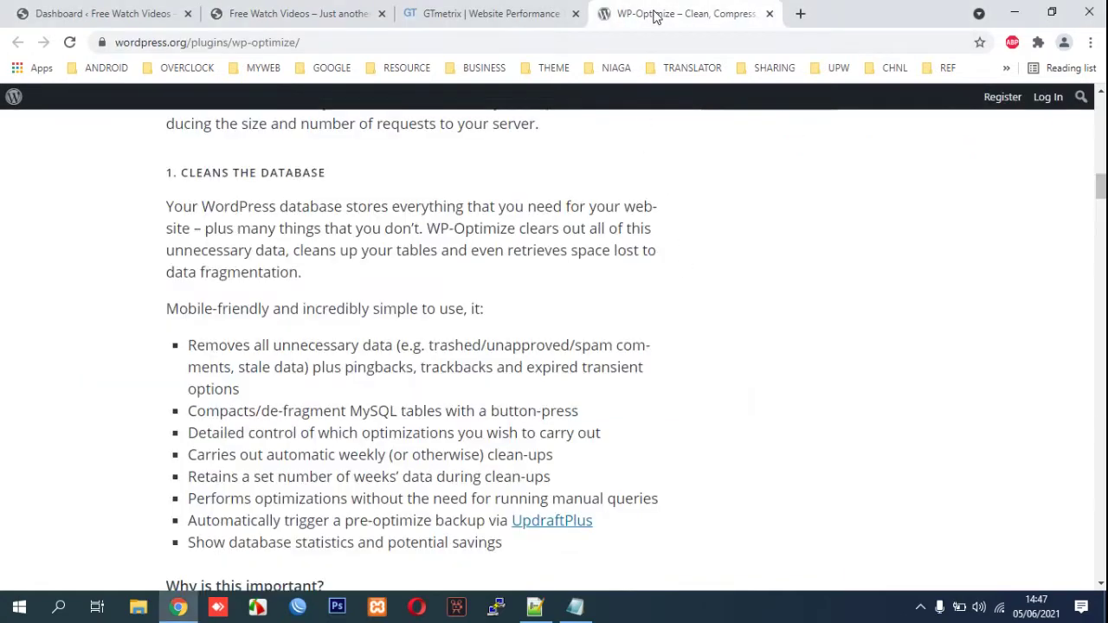
pyautogui.moveTo(1100, 198)
pyautogui.mouseDown()
pyautogui.moveTo(1098, 121)
pyautogui.moveTo(1082, 196)
pyautogui.mouseUp()
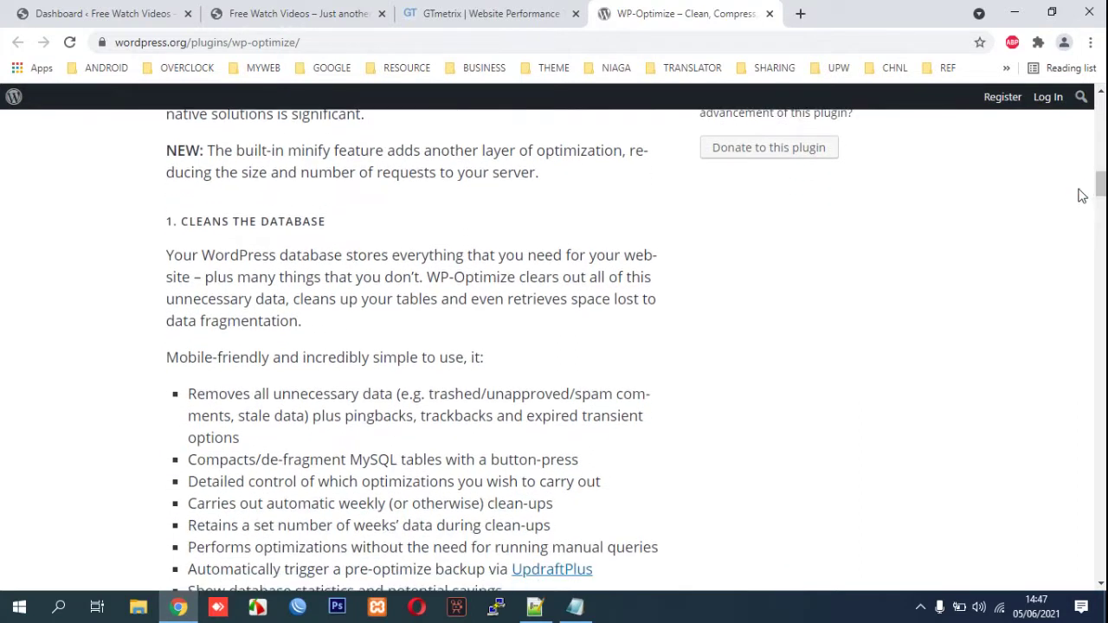
pyautogui.doubleClick(313, 228)
pyautogui.moveTo(1100, 206); pyautogui.dragTo(1100, 130)
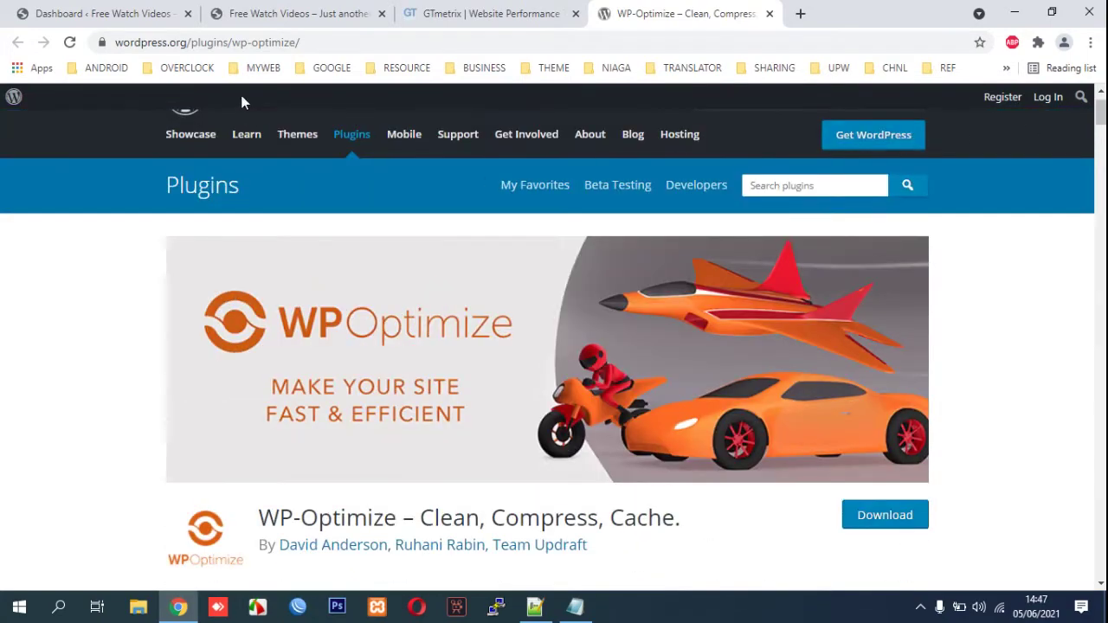
# Go to the WordPress admin's page for adding plugins and search for "wp-optimize".
pyautogui.click(134, 7)
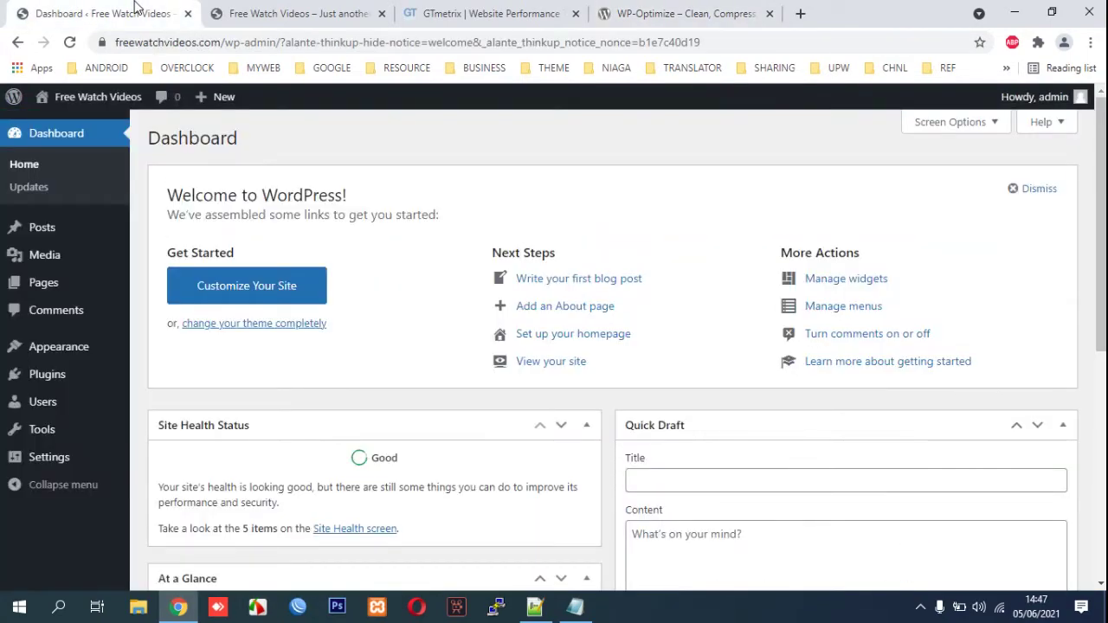
pyautogui.moveTo(70, 374)
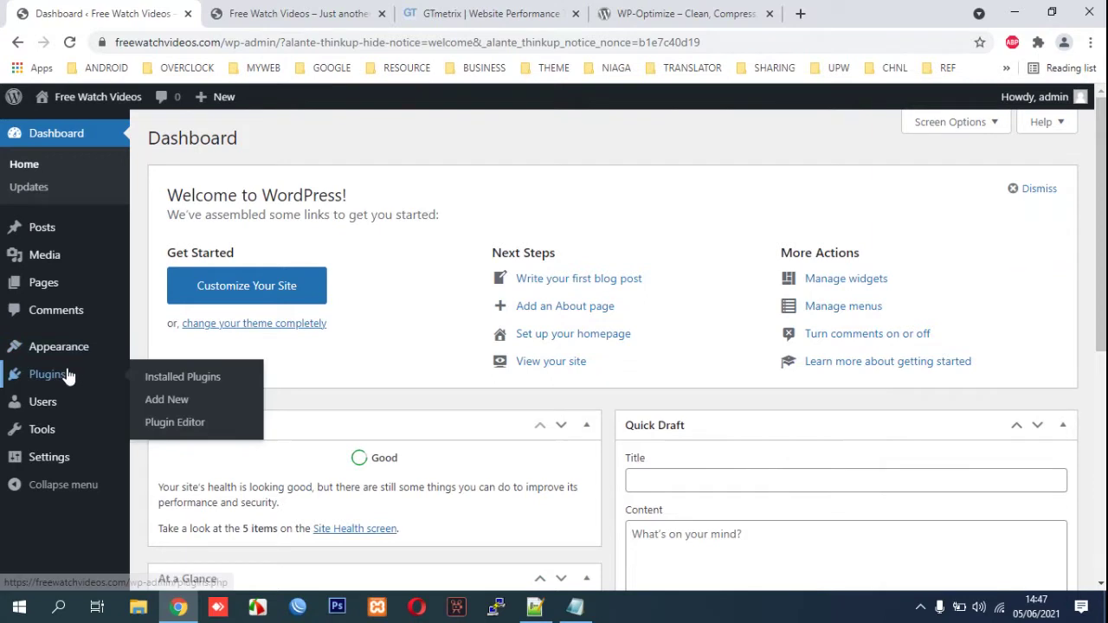
pyautogui.click(214, 409)
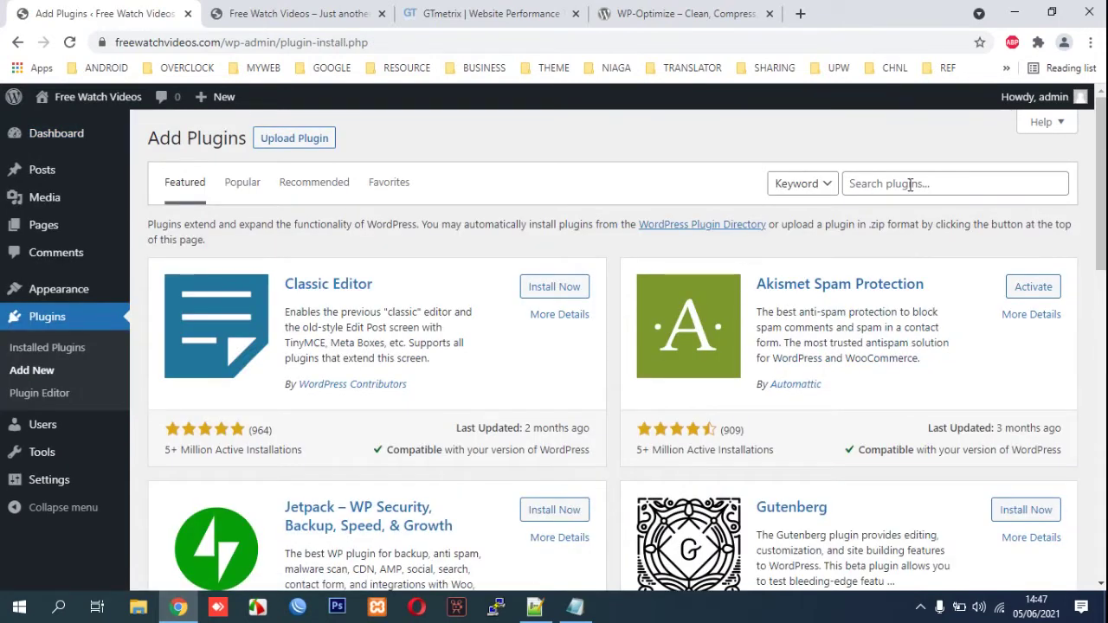
pyautogui.click(910, 183)
pyautogui.write('wp-optimize')
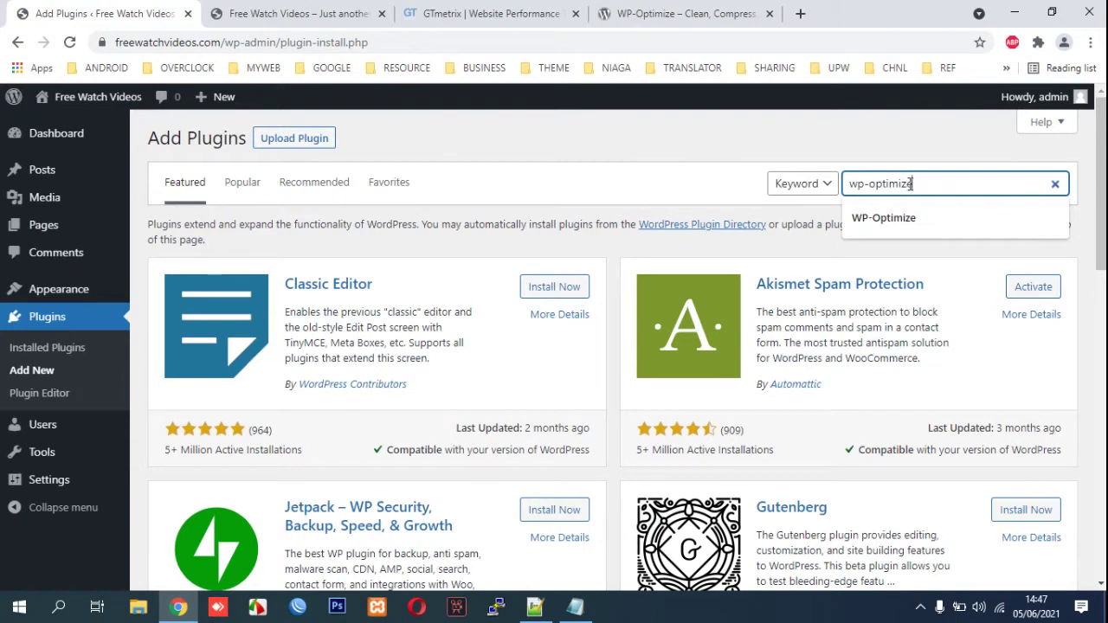
pyautogui.press('Return')
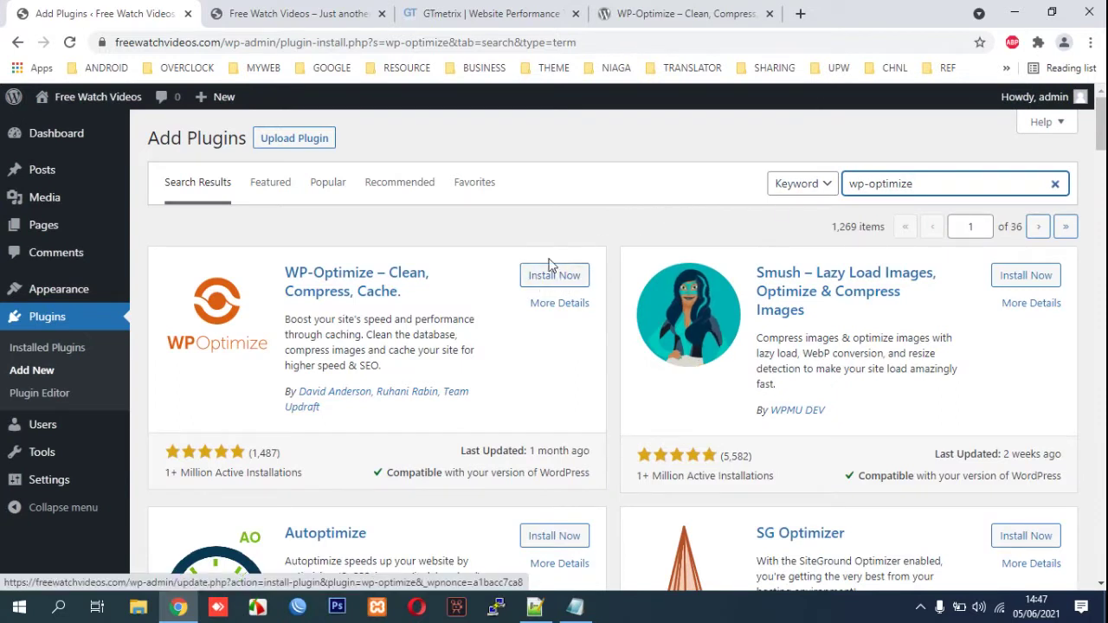
# Copy the freewatchvideos.com address, run a GTmetrix test on it, and check the performance report's grade and Web Vitals.
pyautogui.click(299, 13)
pyautogui.click(303, 42)
pyautogui.rightClick(303, 42)
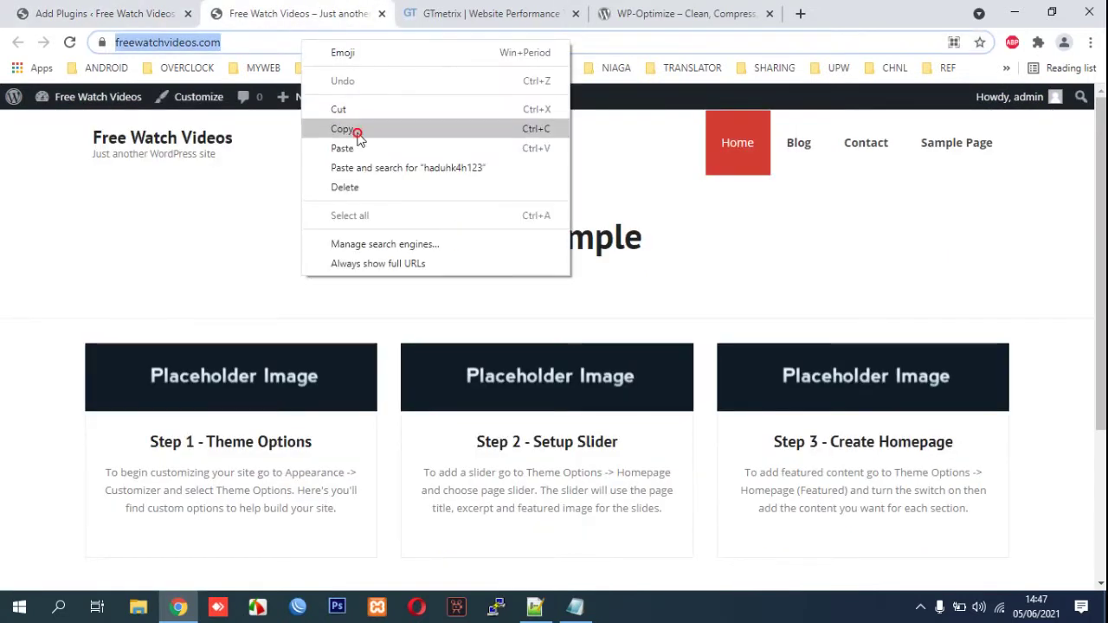
pyautogui.click(356, 131)
pyautogui.click(465, 10)
pyautogui.click(402, 419)
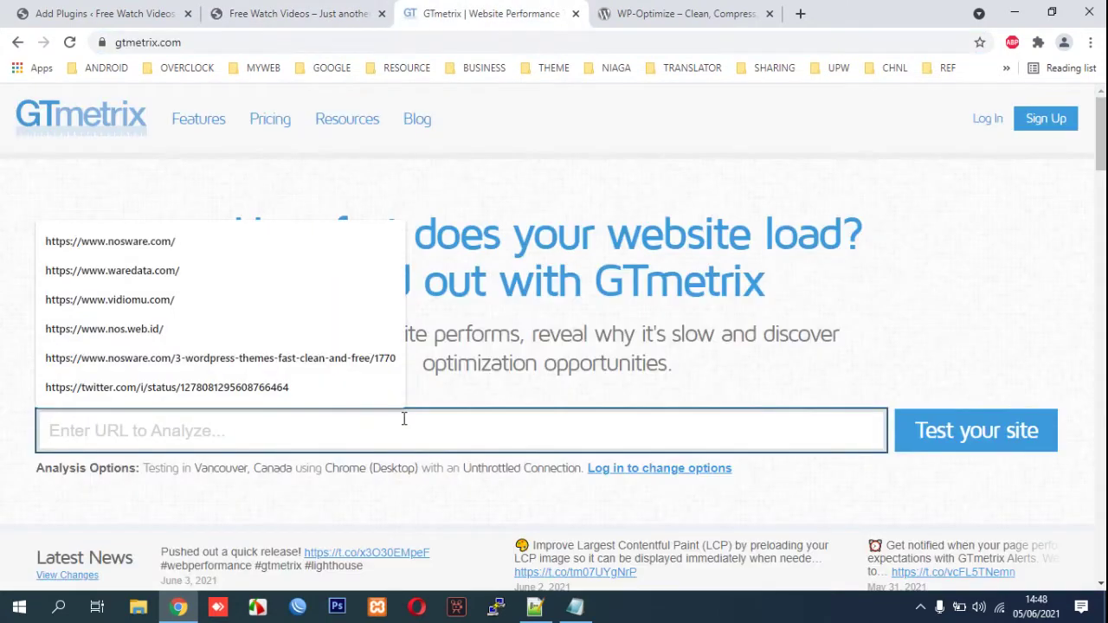
pyautogui.hotkey('ctrl', 'v')
pyautogui.click(951, 432)
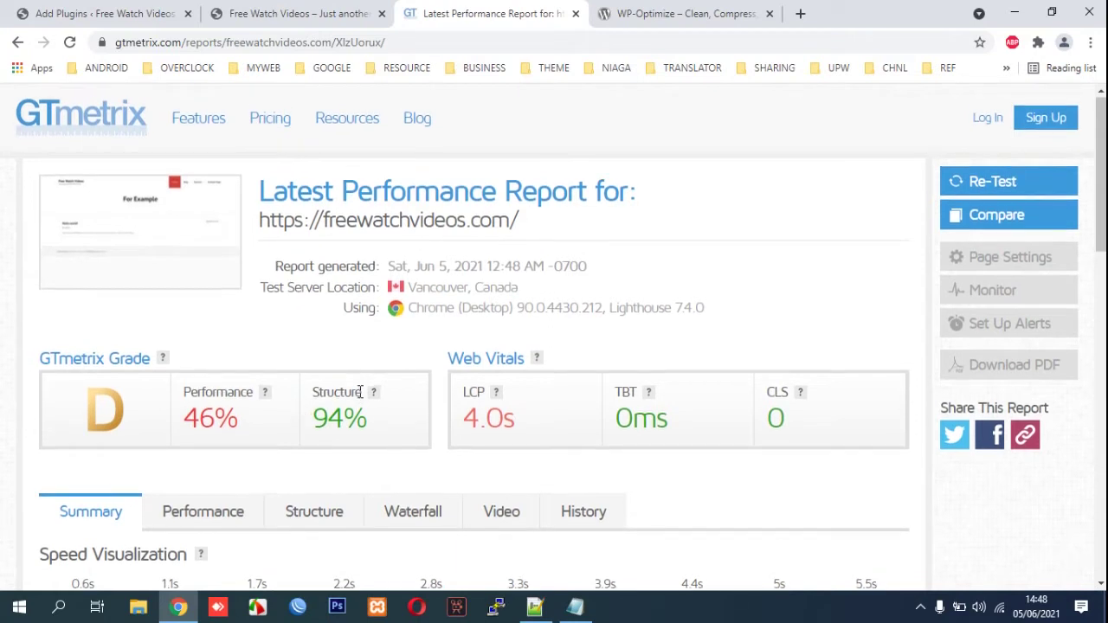
pyautogui.scroll(-1, 459, 386)
pyautogui.moveTo(497, 314)
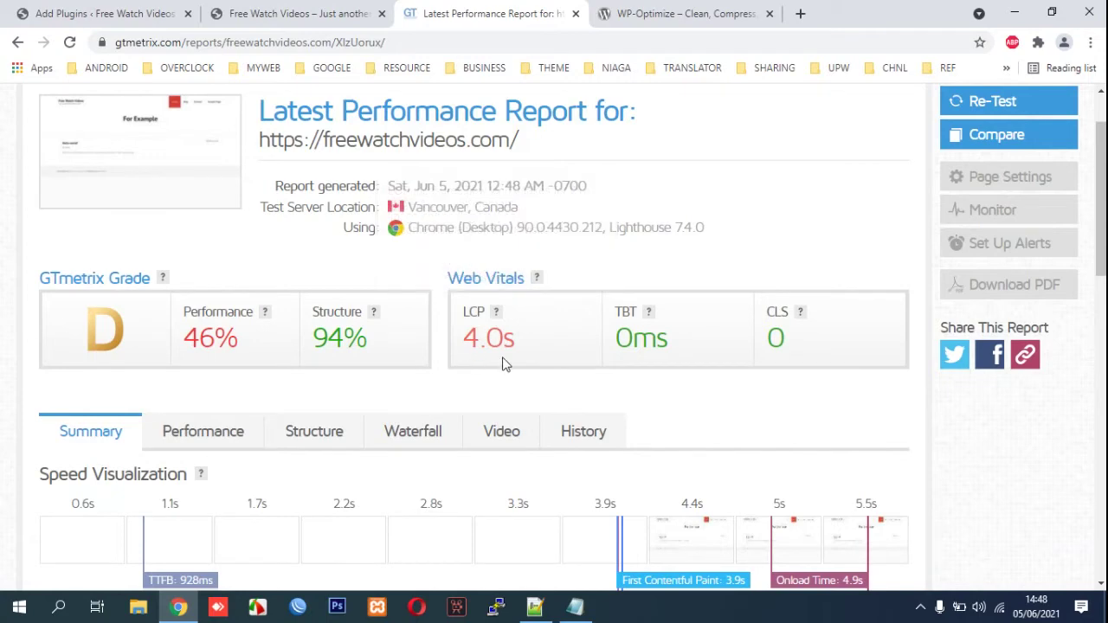
# Install and activate the WP-Optimize – Clean, Compress, Cache plugin from the WordPress plugin search results.
pyautogui.click(167, 18)
pyautogui.click(570, 286)
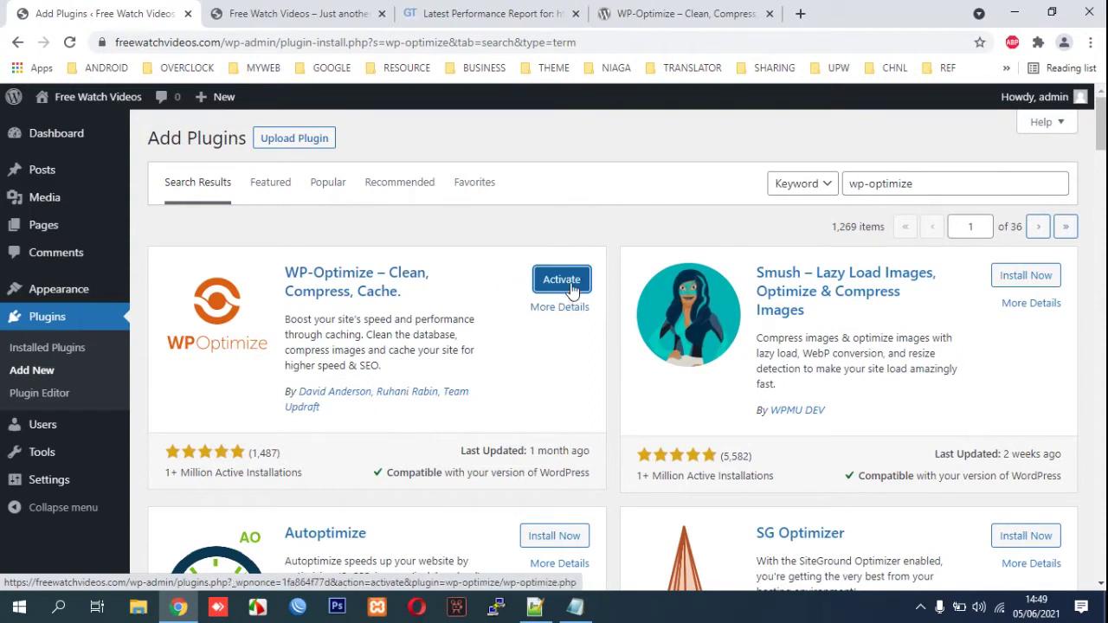
pyautogui.click(571, 288)
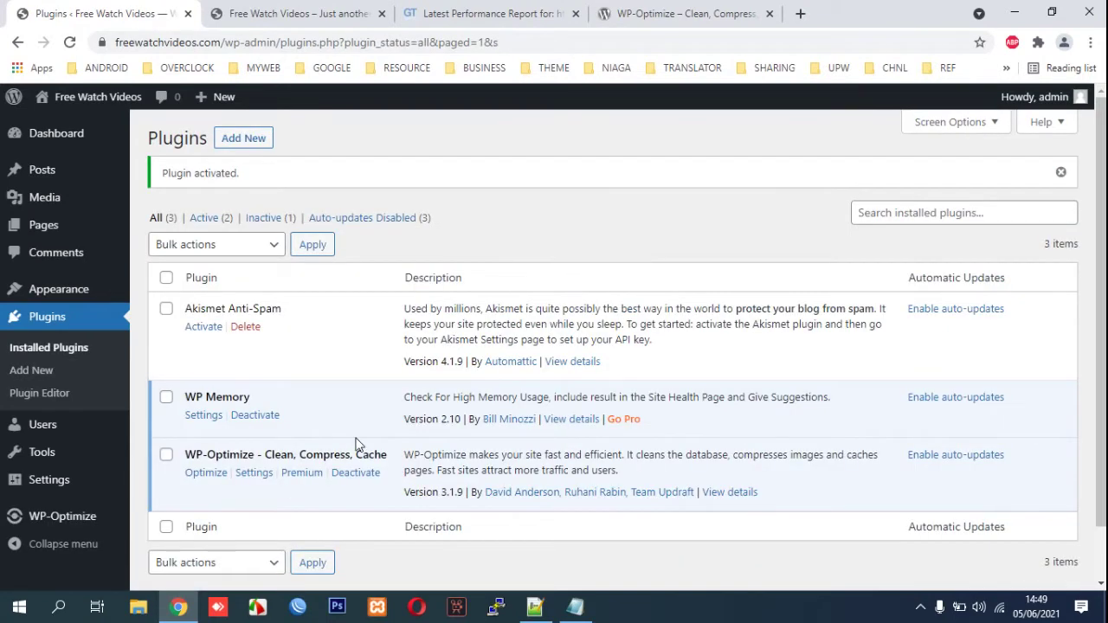
# Open the WP-Optimize settings and enable automatic compression of newly-added images.
pyautogui.moveTo(54, 524)
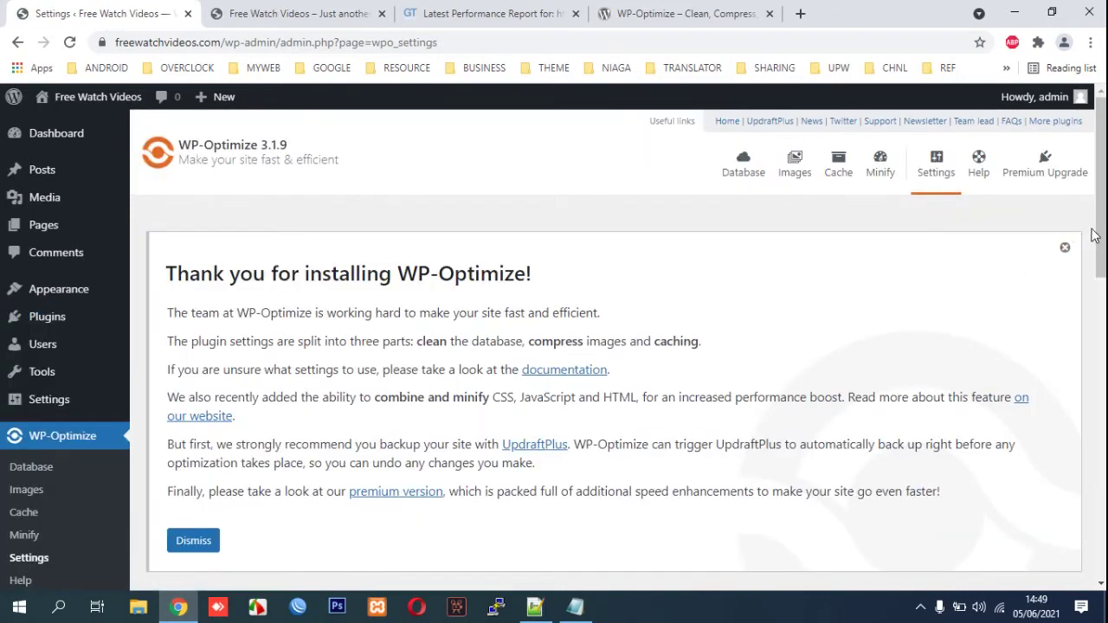
pyautogui.moveTo(1102, 242)
pyautogui.mouseDown()
pyautogui.moveTo(1103, 388)
pyautogui.moveTo(1101, 251)
pyautogui.mouseUp()
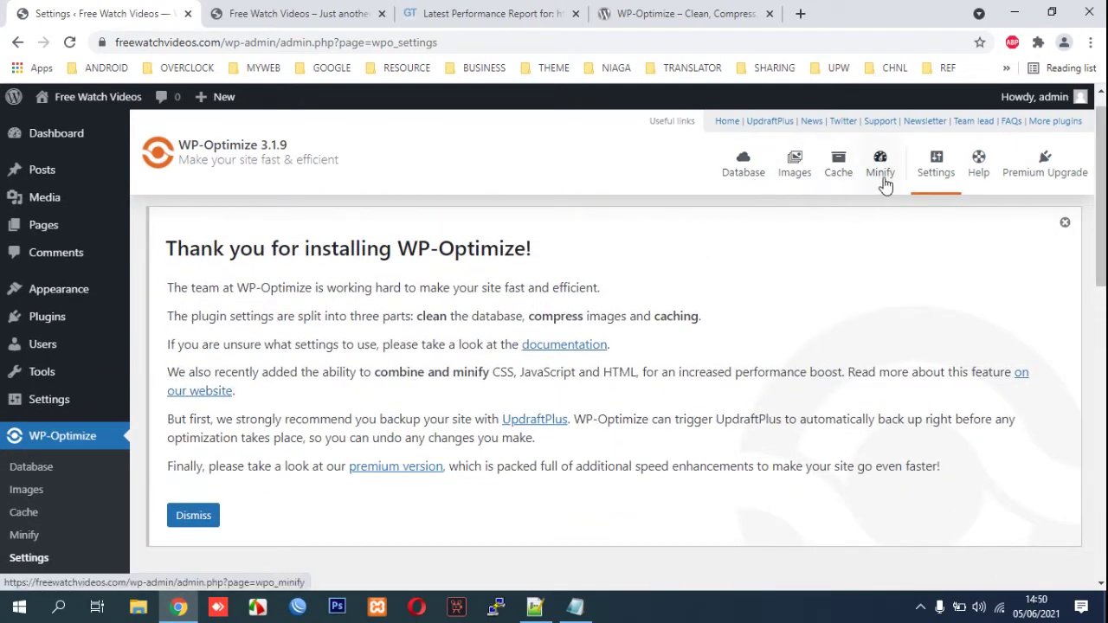
pyautogui.click(738, 182)
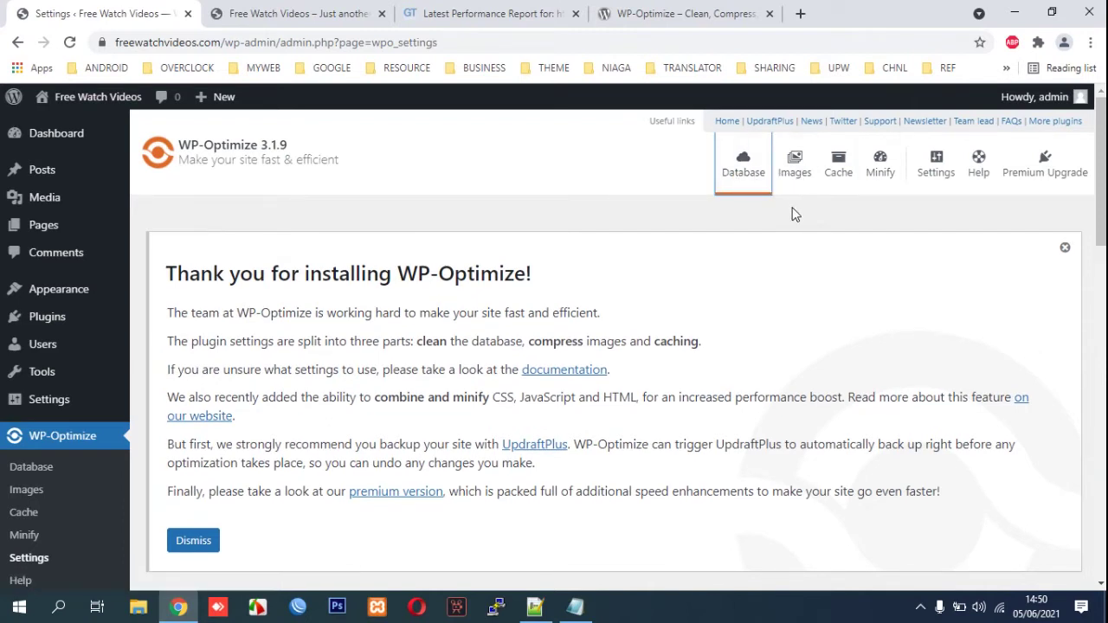
pyautogui.click(796, 182)
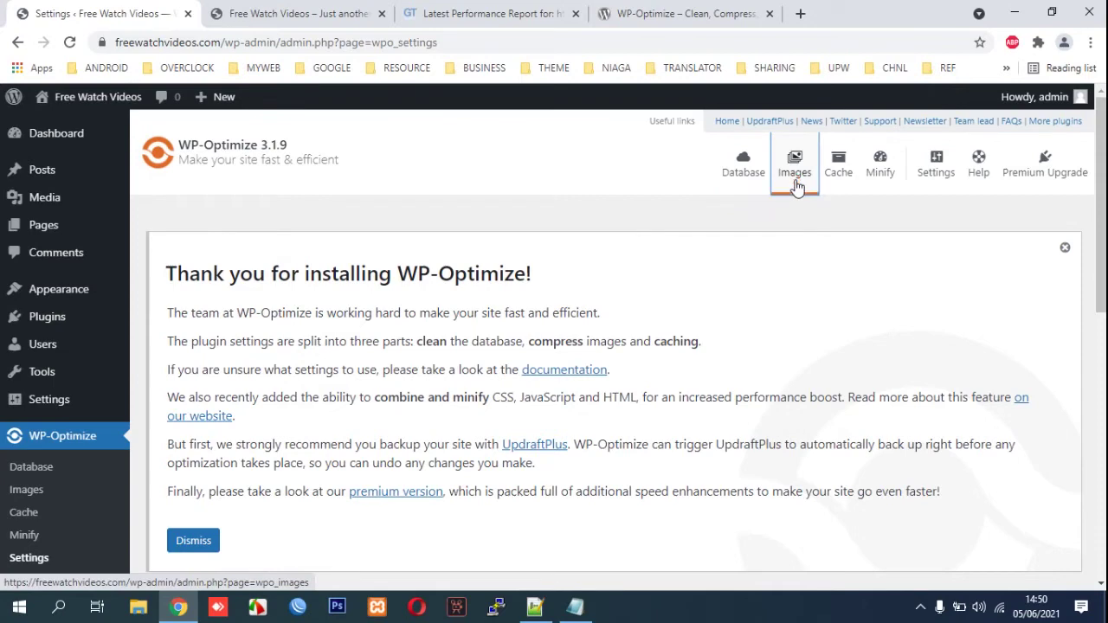
pyautogui.scroll(-5, 802, 269)
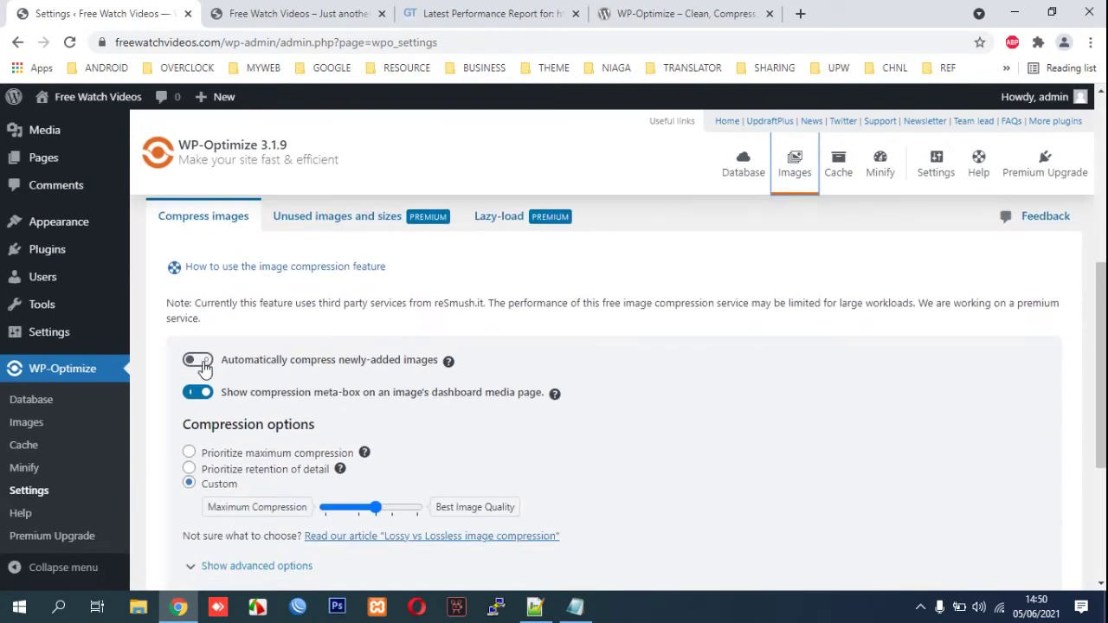
pyautogui.click(198, 360)
# Show the advanced image compression options and set the custom compression level to Maximum Compression.
pyautogui.scroll(3, 390, 366)
pyautogui.scroll(-1, 409, 367)
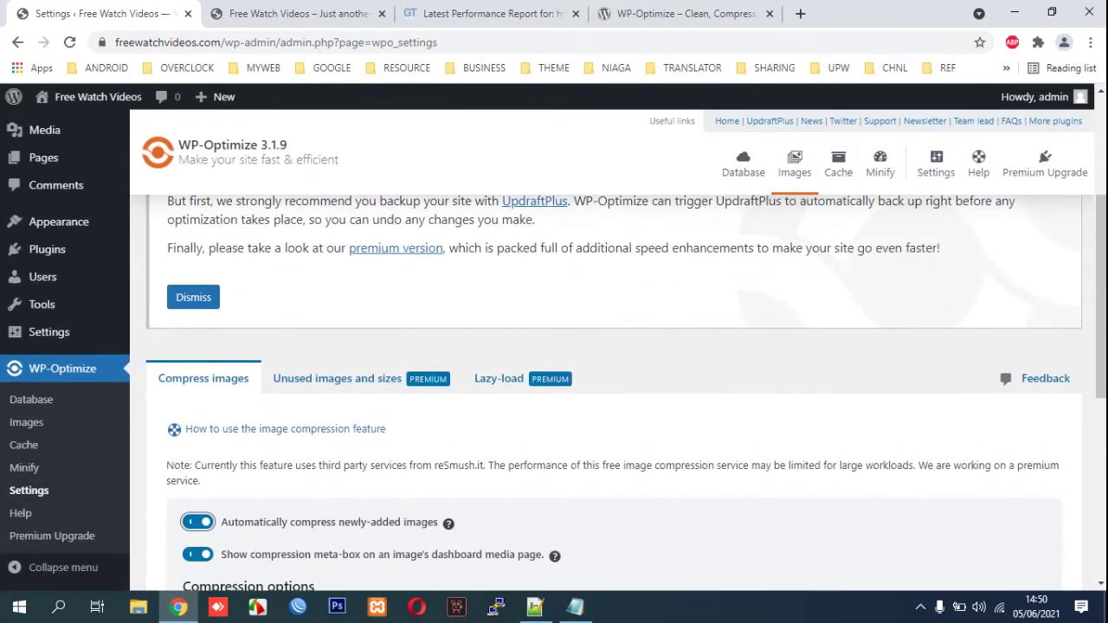
pyautogui.moveTo(1101, 370); pyautogui.dragTo(1095, 519)
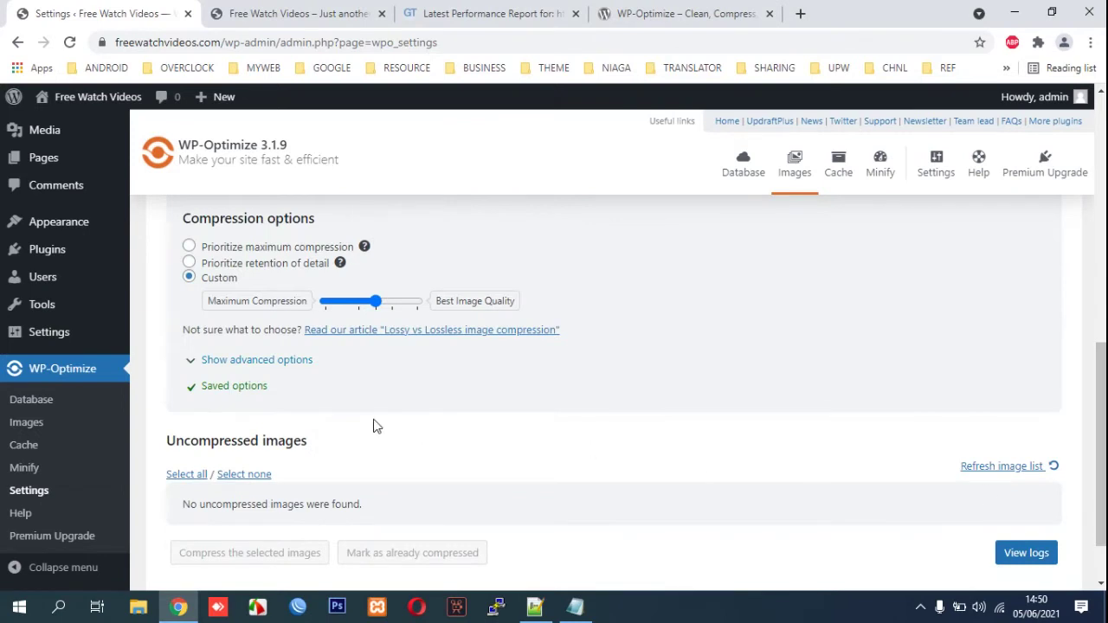
pyautogui.click(291, 367)
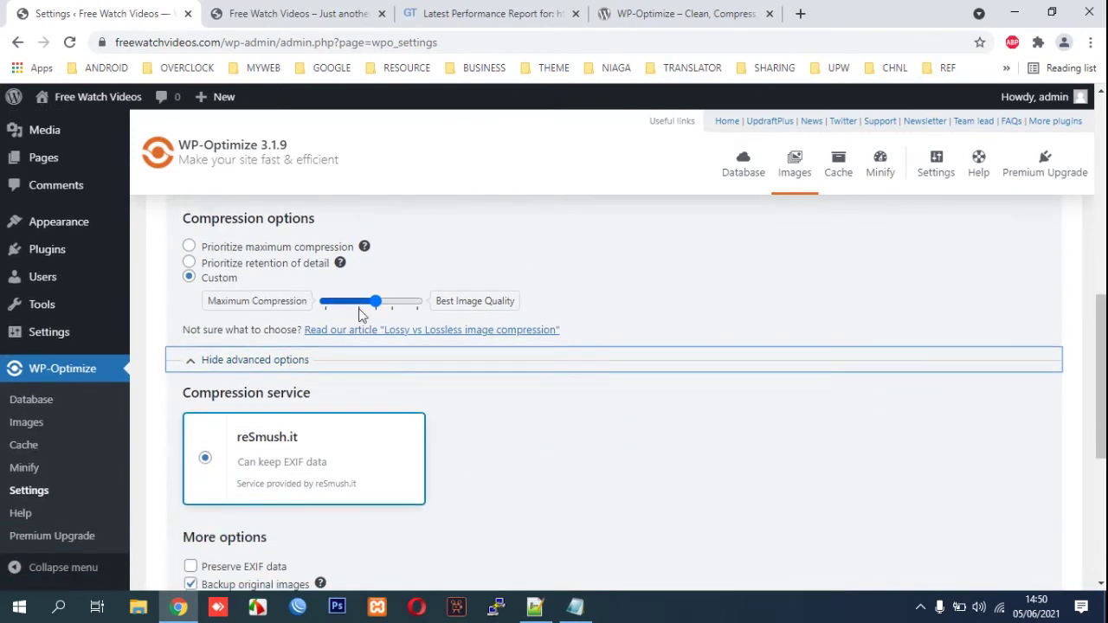
pyautogui.moveTo(367, 309); pyautogui.dragTo(320, 310)
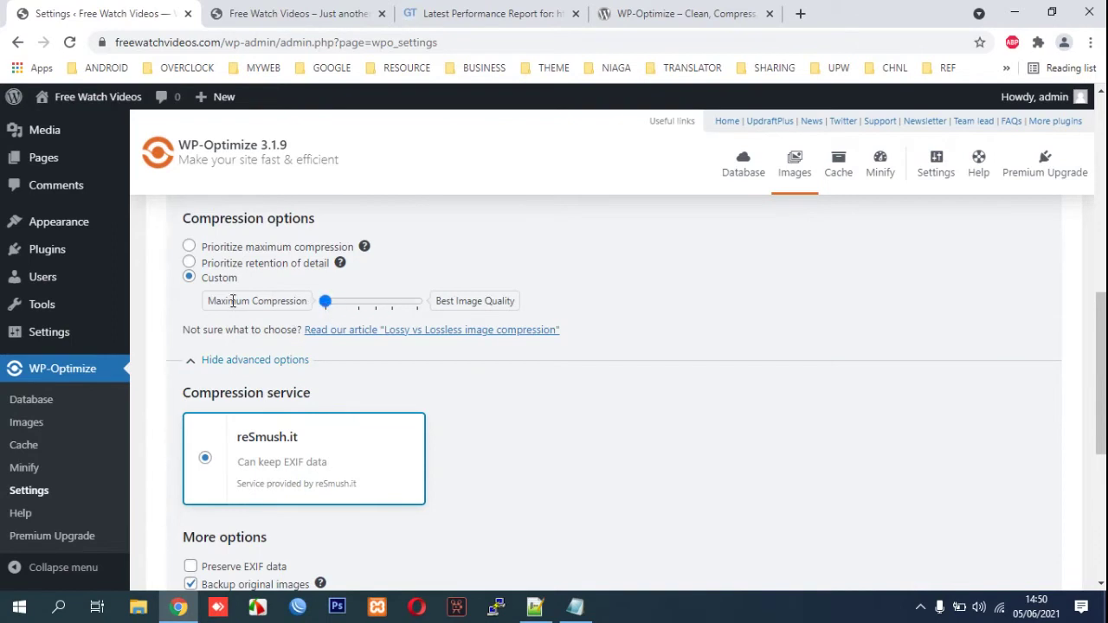
pyautogui.scroll(-3, 597, 364)
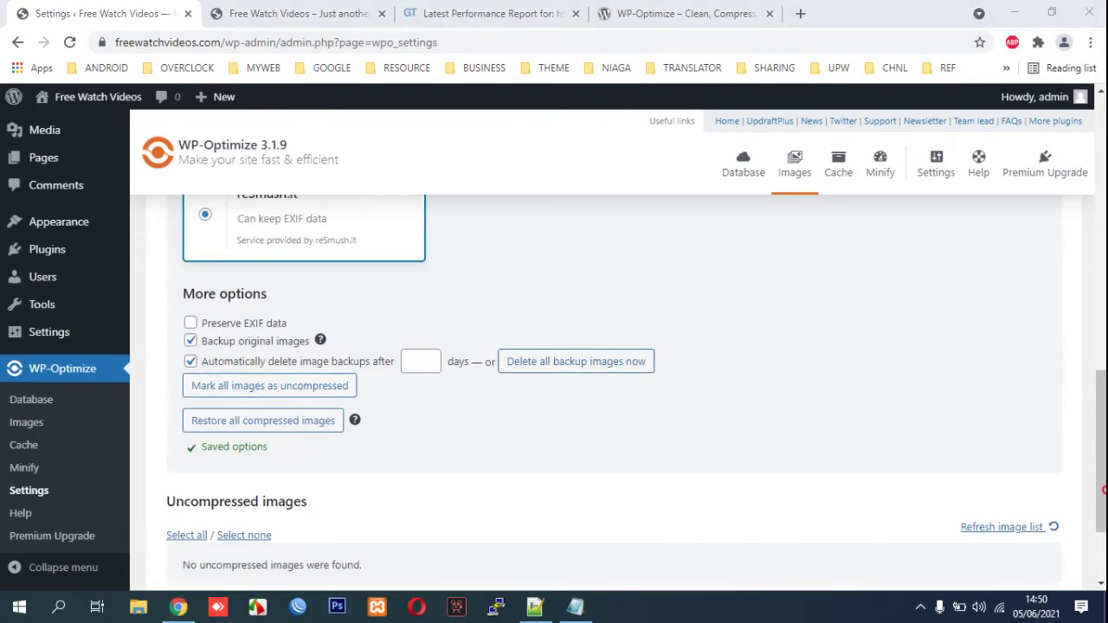
# Enable page caching in WP-Optimize's cache settings and save the changes.
pyautogui.moveTo(1102, 476); pyautogui.dragTo(1097, 286)
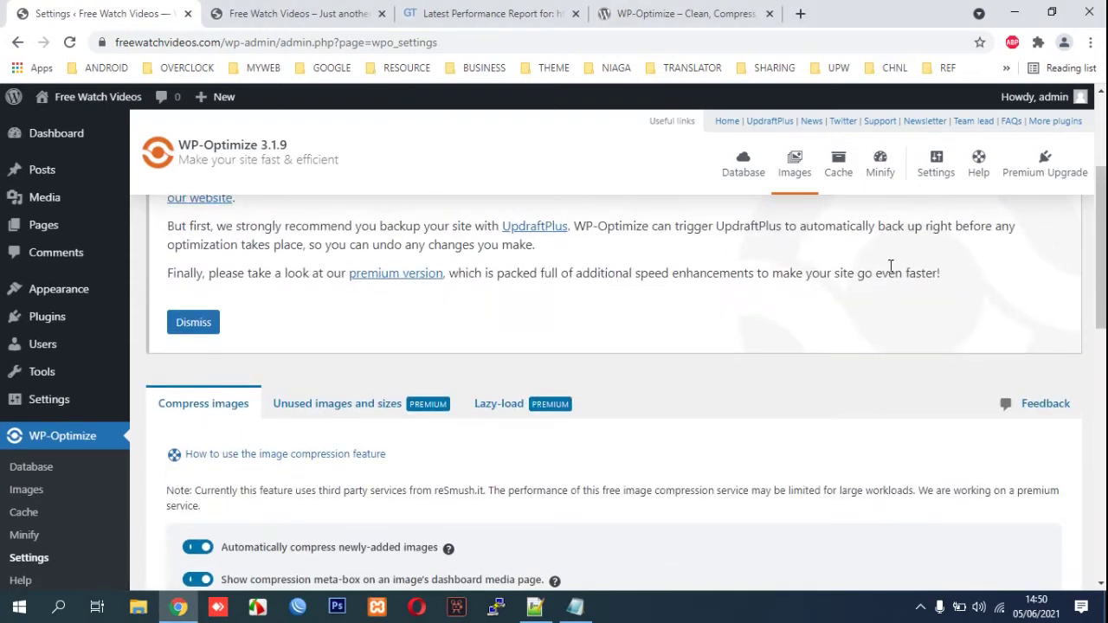
pyautogui.click(838, 173)
pyautogui.scroll(-3, 858, 317)
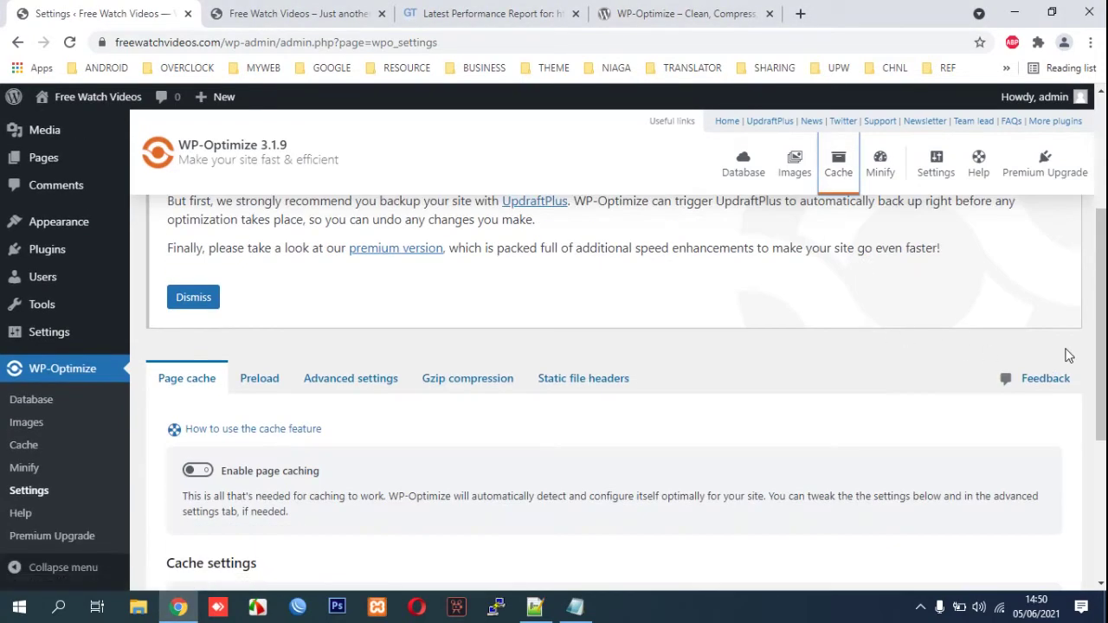
pyautogui.moveTo(1104, 327); pyautogui.dragTo(1098, 378)
pyautogui.click(197, 338)
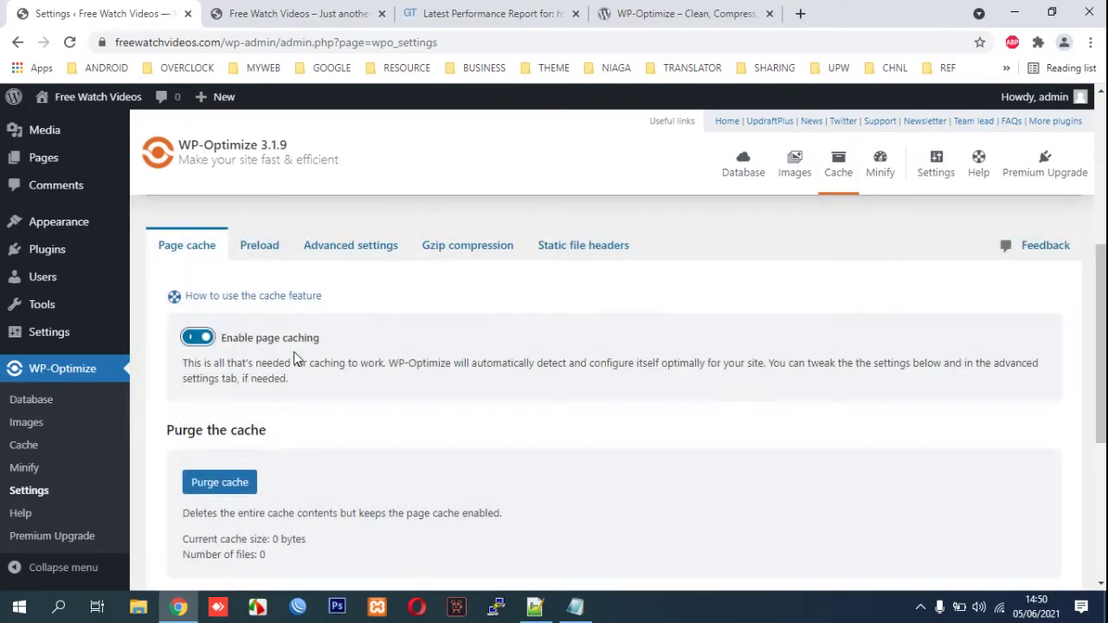
pyautogui.moveTo(1102, 361); pyautogui.dragTo(732, 491)
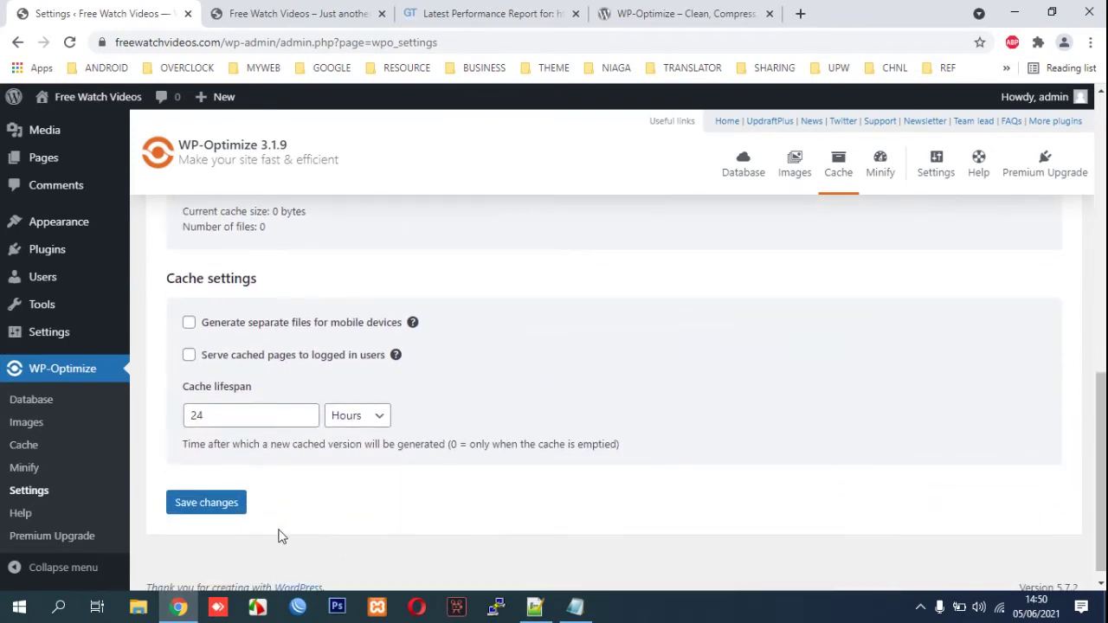
pyautogui.click(217, 509)
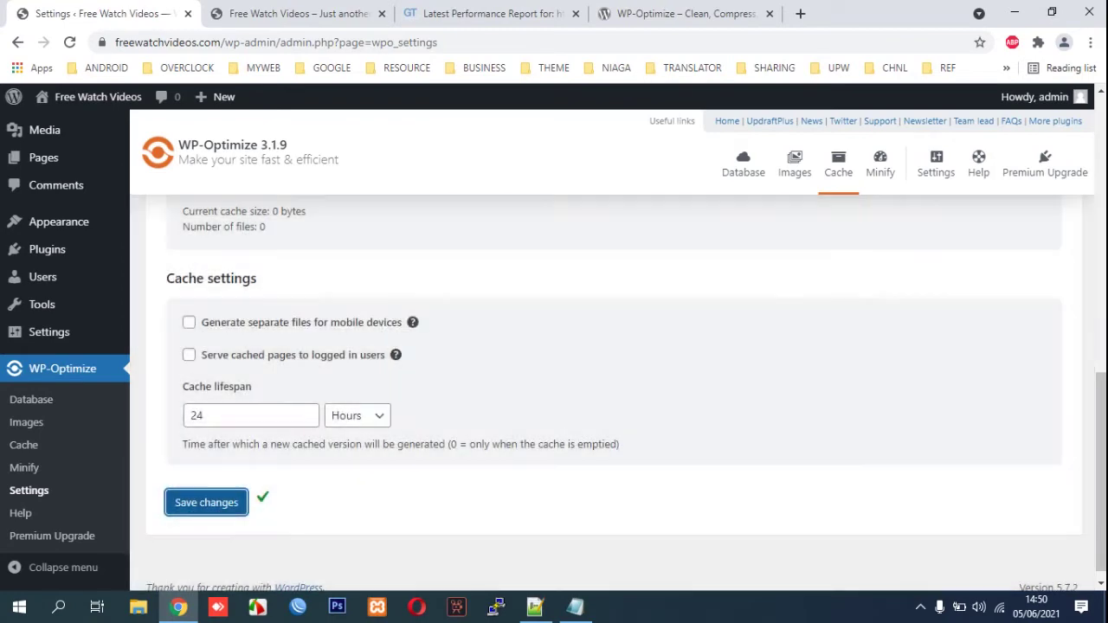
# Enable Minify for the site's HTML, JavaScript and CSS in WP-Optimize.
pyautogui.moveTo(1098, 444); pyautogui.dragTo(1068, 176)
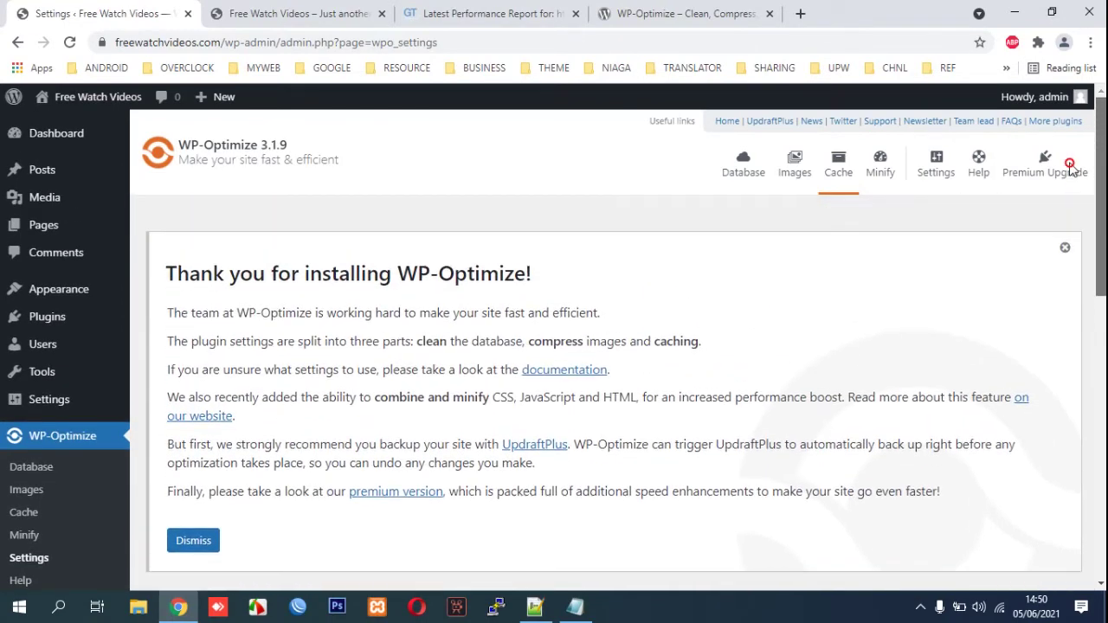
pyautogui.click(881, 166)
pyautogui.scroll(-5, 701, 390)
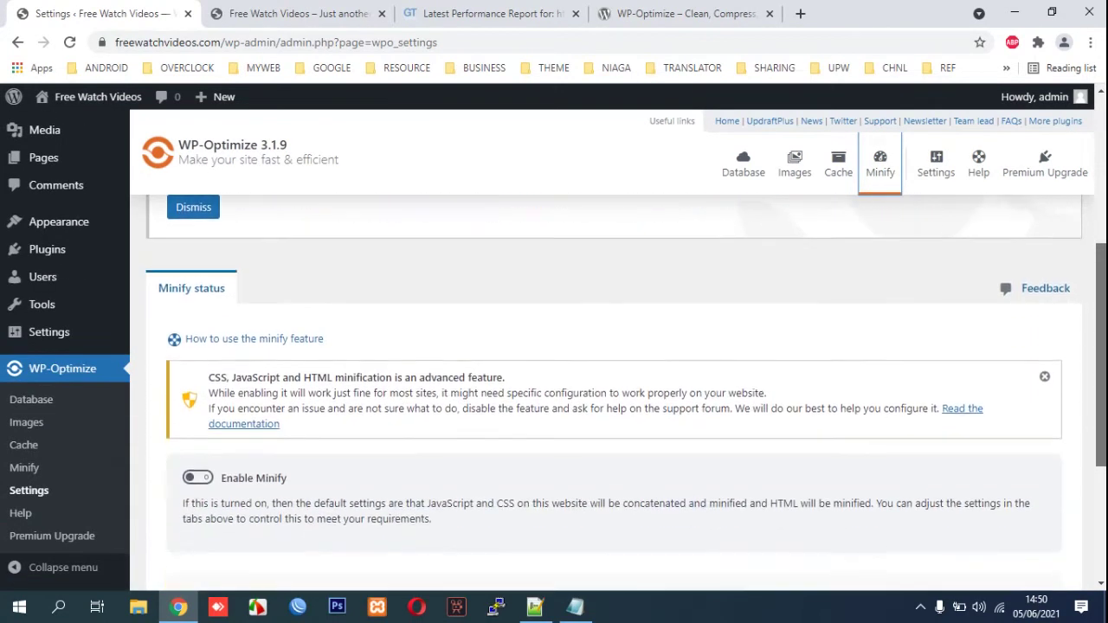
pyautogui.click(199, 362)
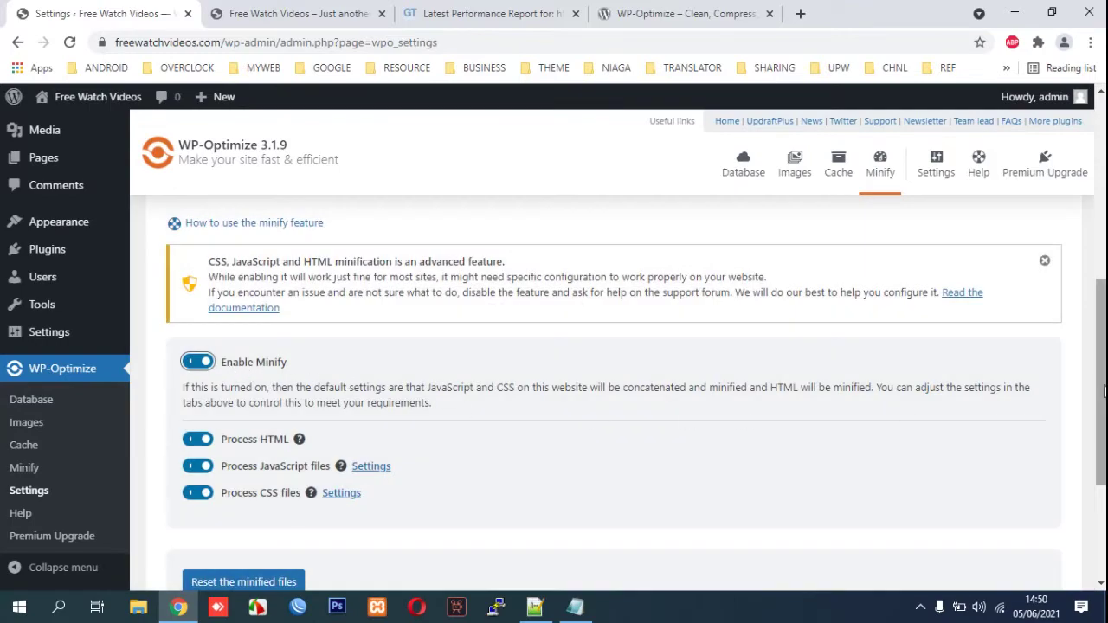
# Open WP-Optimize's database optimizations and run all the preselected ones, including table optimization and cleanup of revisions, auto-drafts and trashed posts.
pyautogui.moveTo(1102, 395); pyautogui.dragTo(1097, 345)
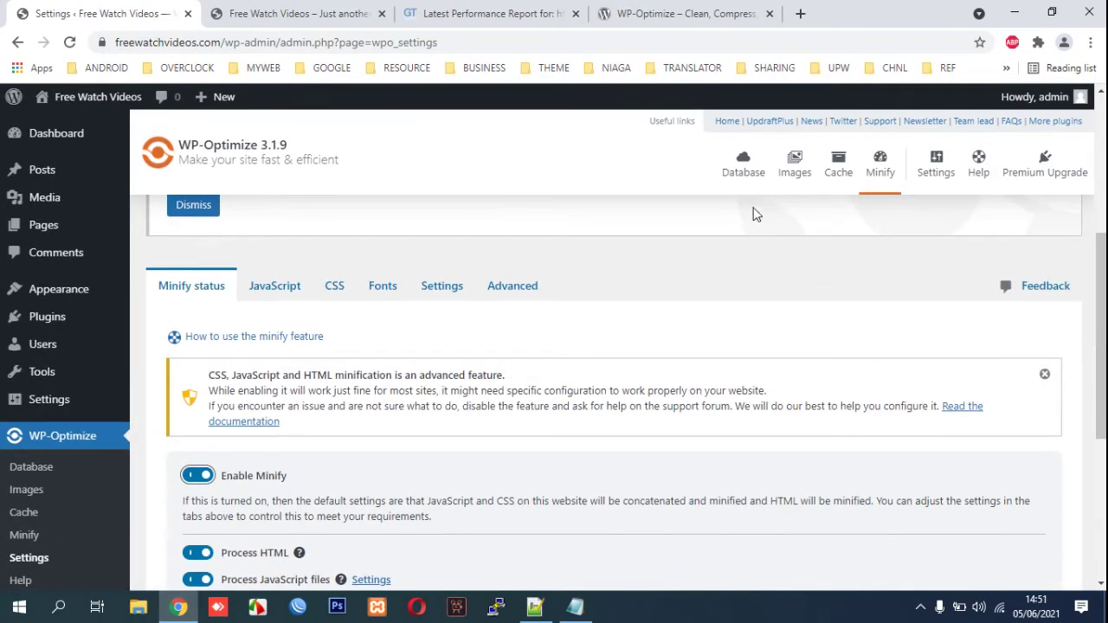
pyautogui.click(743, 165)
pyautogui.scroll(-3, 607, 389)
pyautogui.scroll(-3, 606, 389)
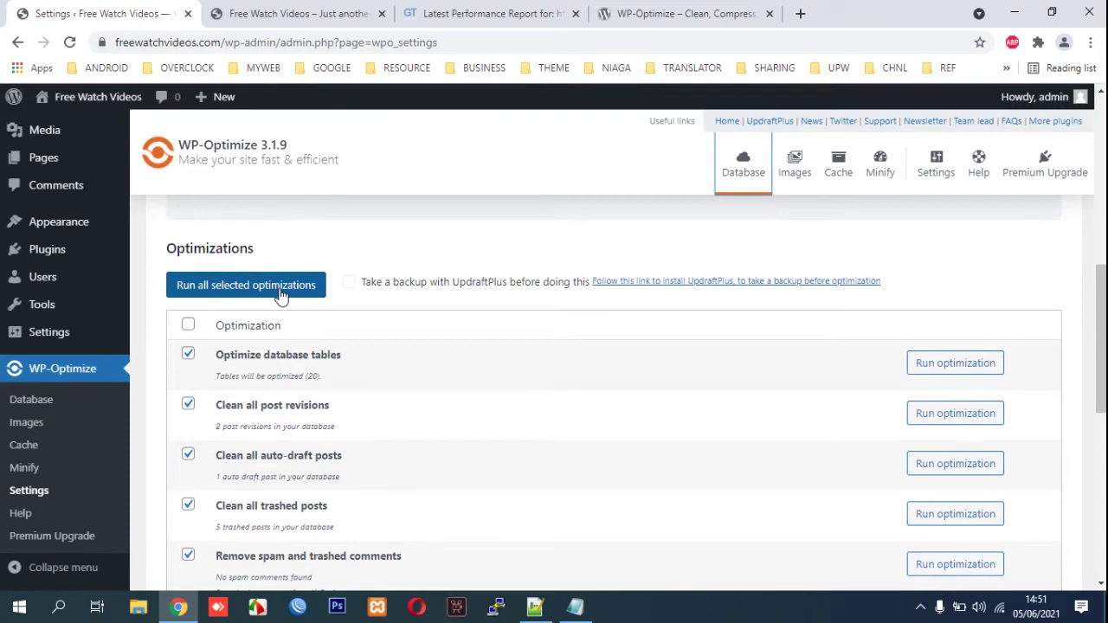
pyautogui.click(1107, 370)
pyautogui.moveTo(1098, 369); pyautogui.dragTo(1077, 490)
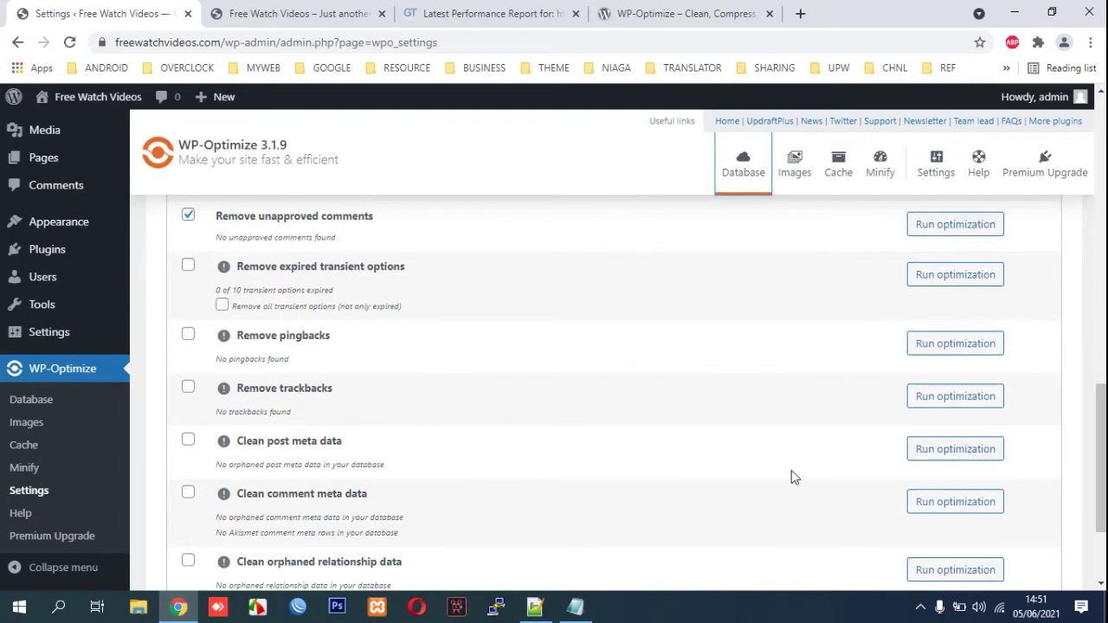
pyautogui.scroll(5, 966, 367)
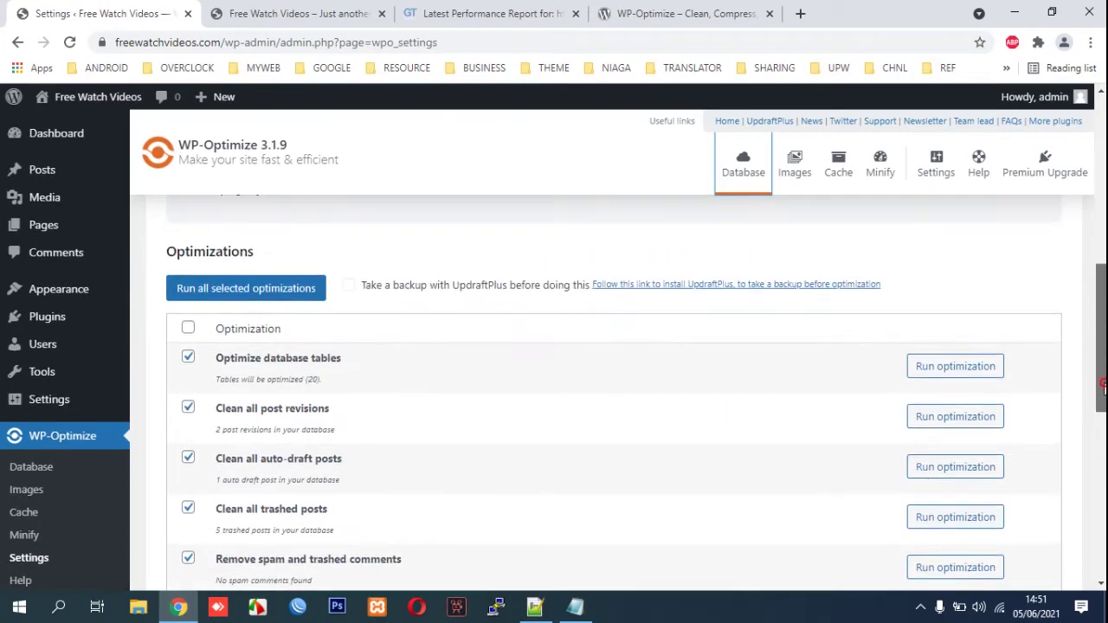
pyautogui.click(279, 379)
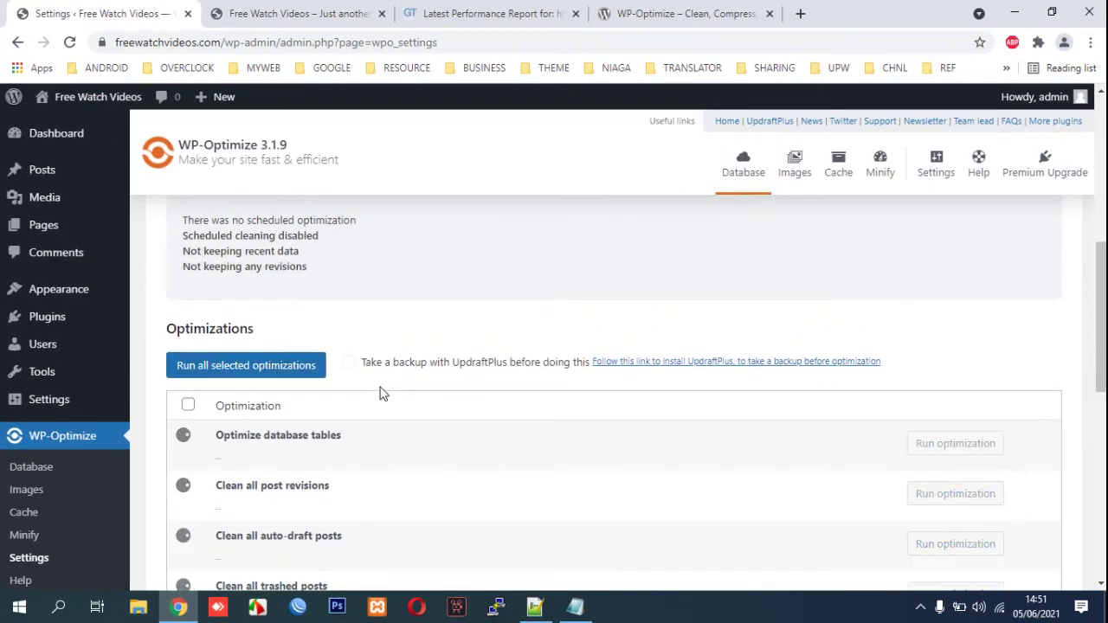
pyautogui.moveTo(1105, 322); pyautogui.dragTo(1105, 358)
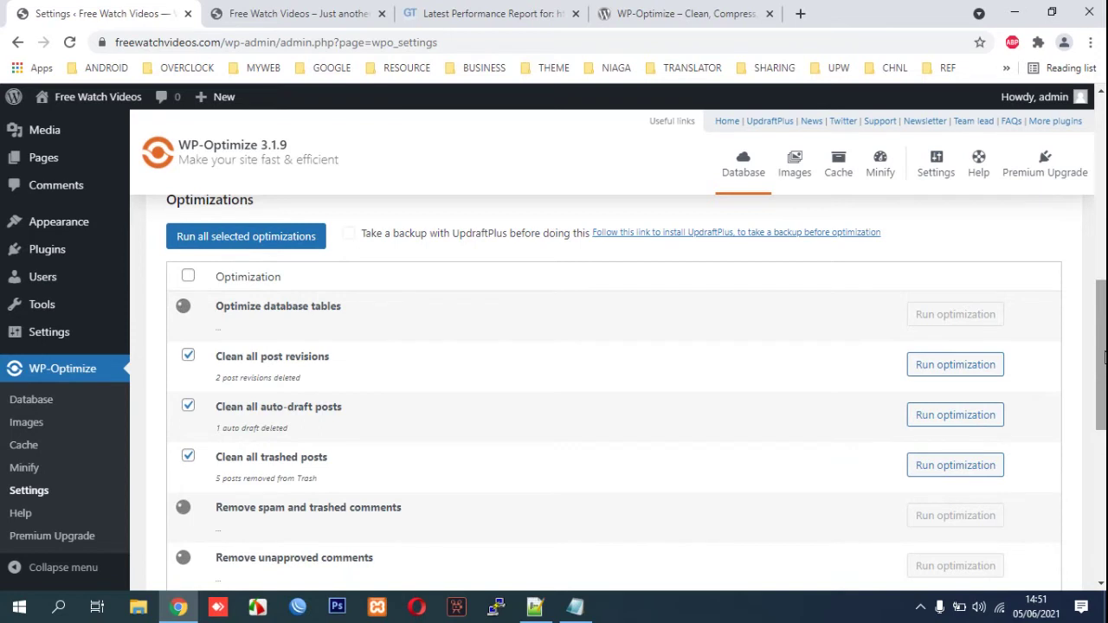
pyautogui.scroll(1, 1104, 358)
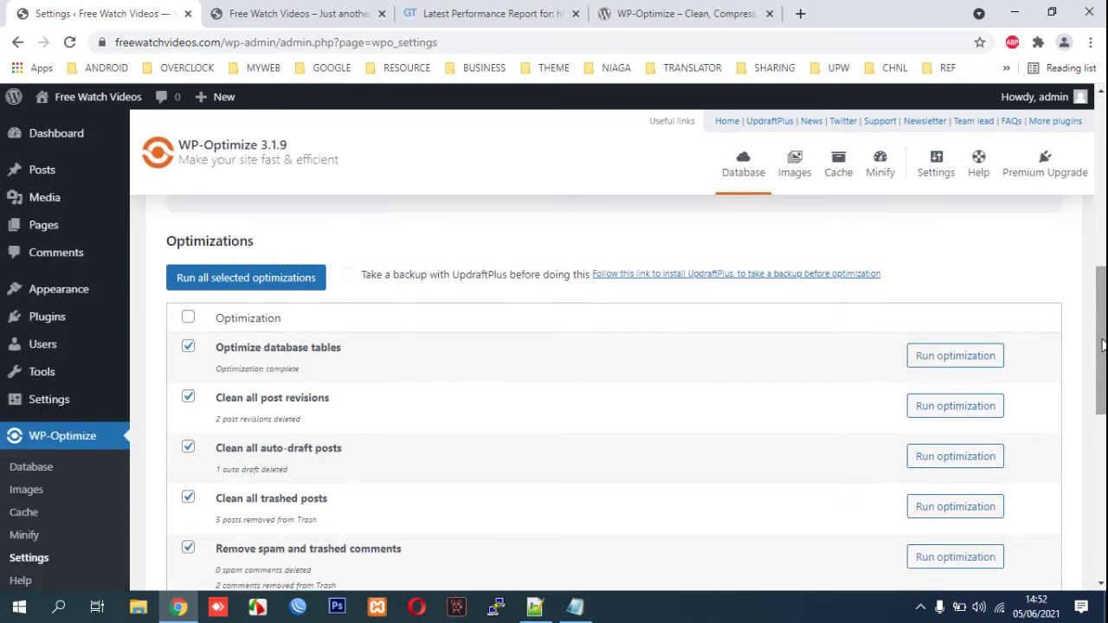
# Switch to the GTmetrix report for freewatchvideos.com and re-test the site's performance.
pyautogui.click(498, 9)
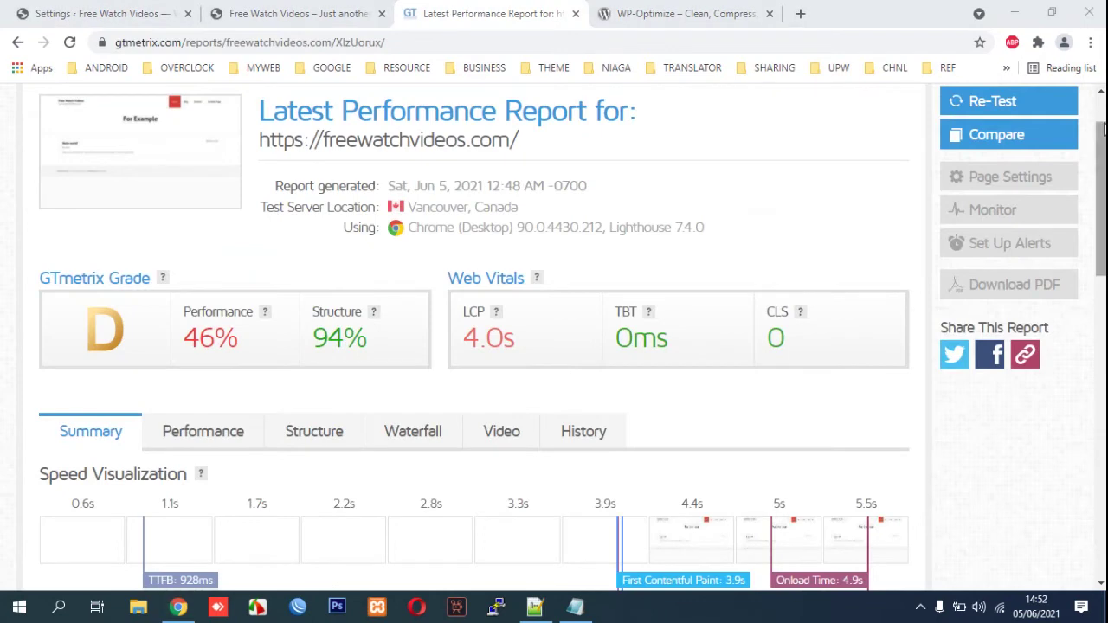
pyautogui.scroll(1, 1102, 200)
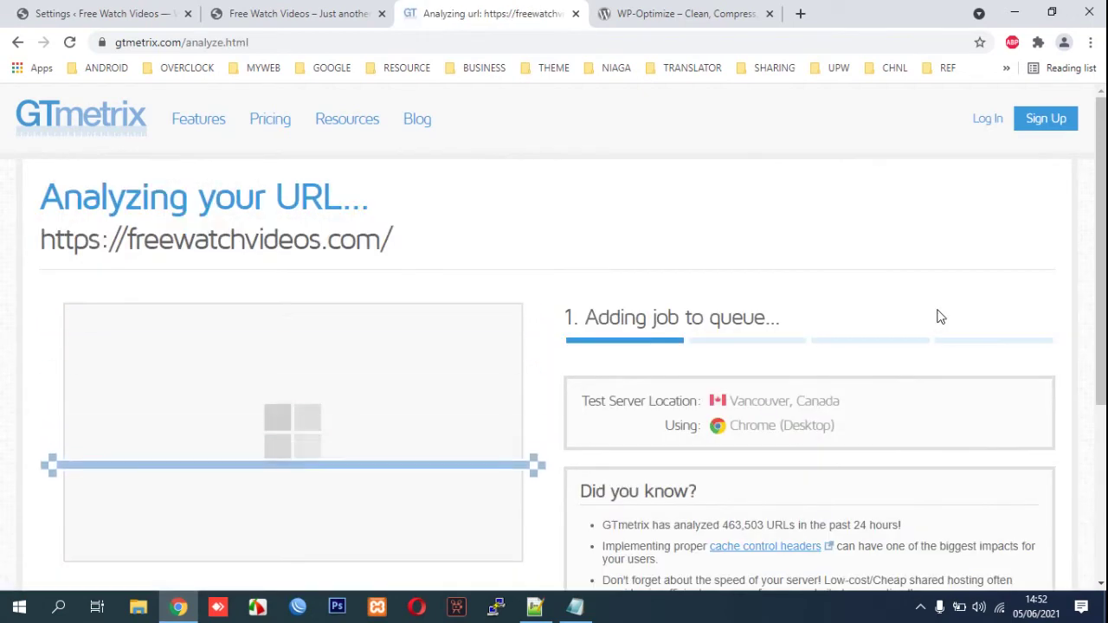
pyautogui.scroll(-3, 941, 317)
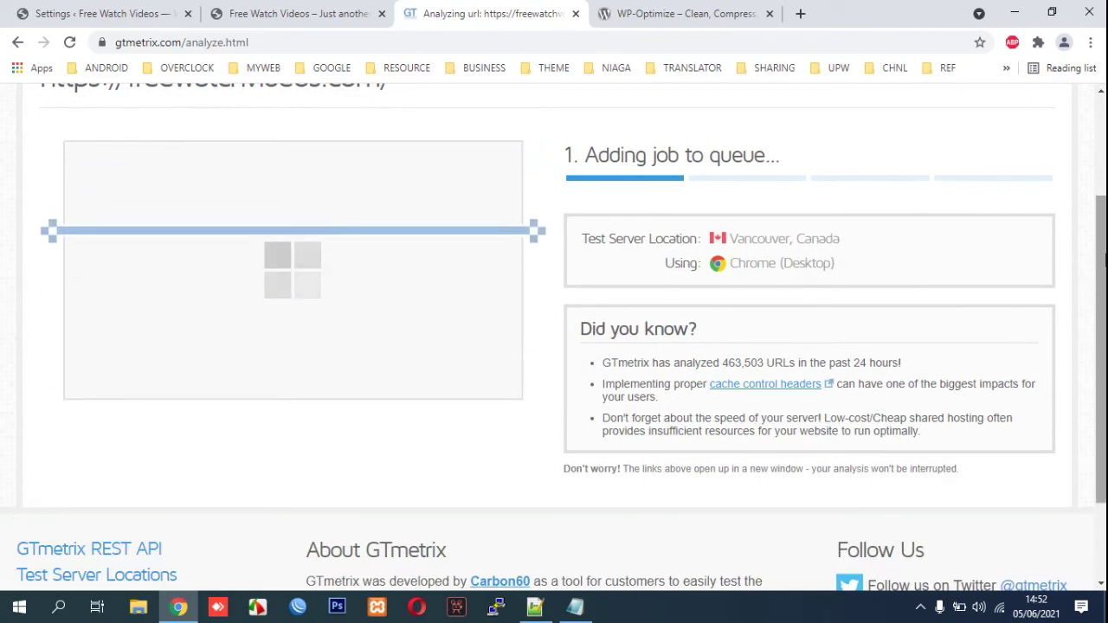
pyautogui.moveTo(1105, 254); pyautogui.dragTo(1105, 246)
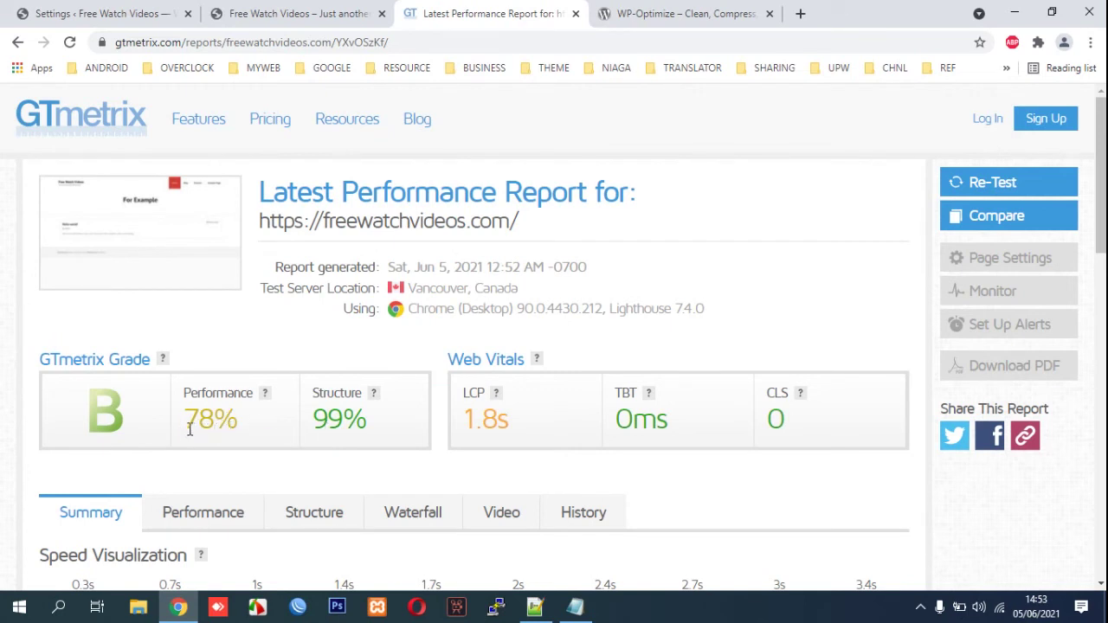
pyautogui.click(93, 131)
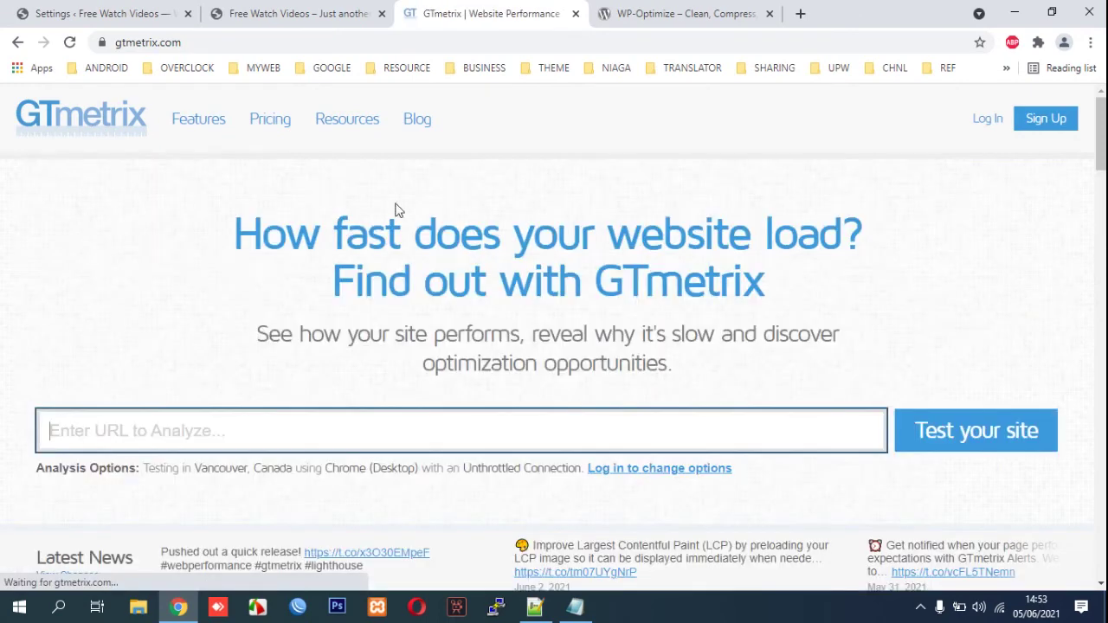
pyautogui.click(401, 424)
pyautogui.write('https://freewatchvideos.com/')
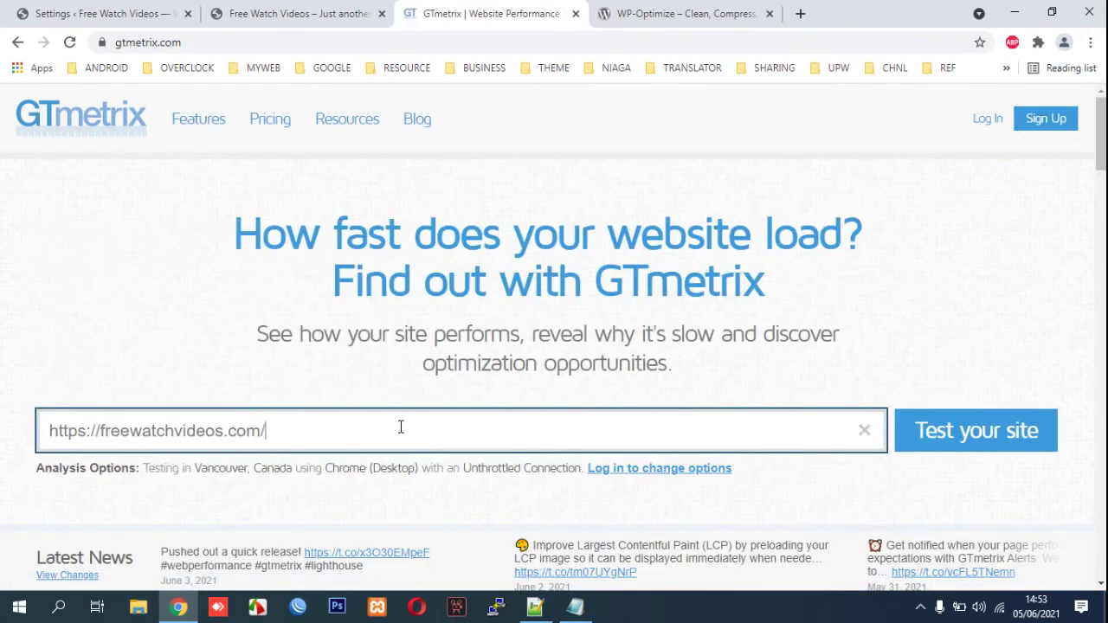
pyautogui.click(976, 430)
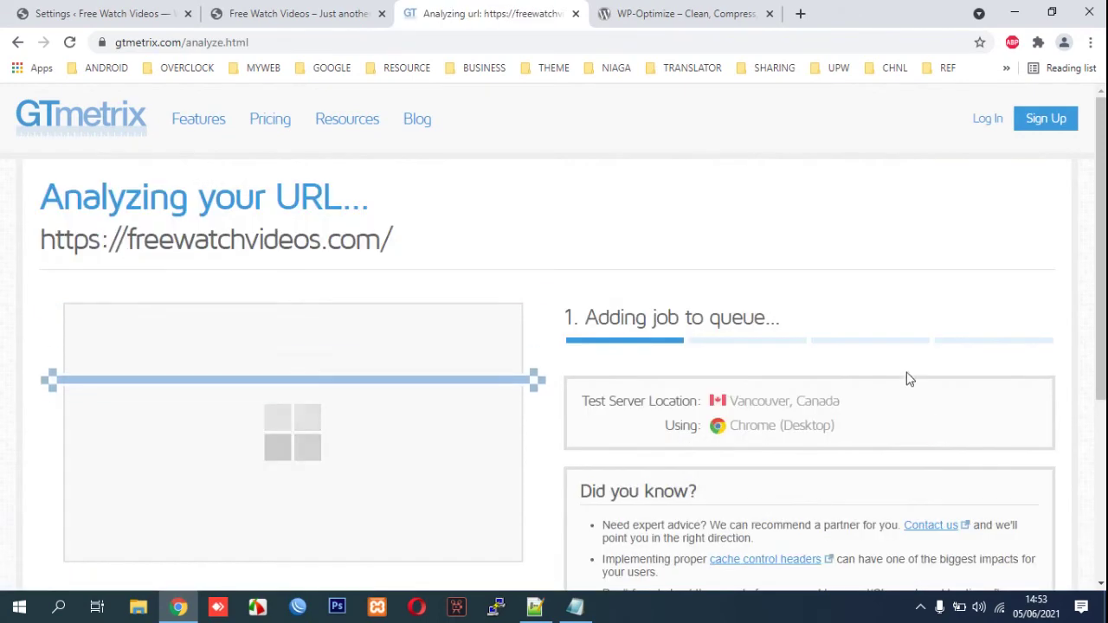
pyautogui.scroll(-1, 992, 332)
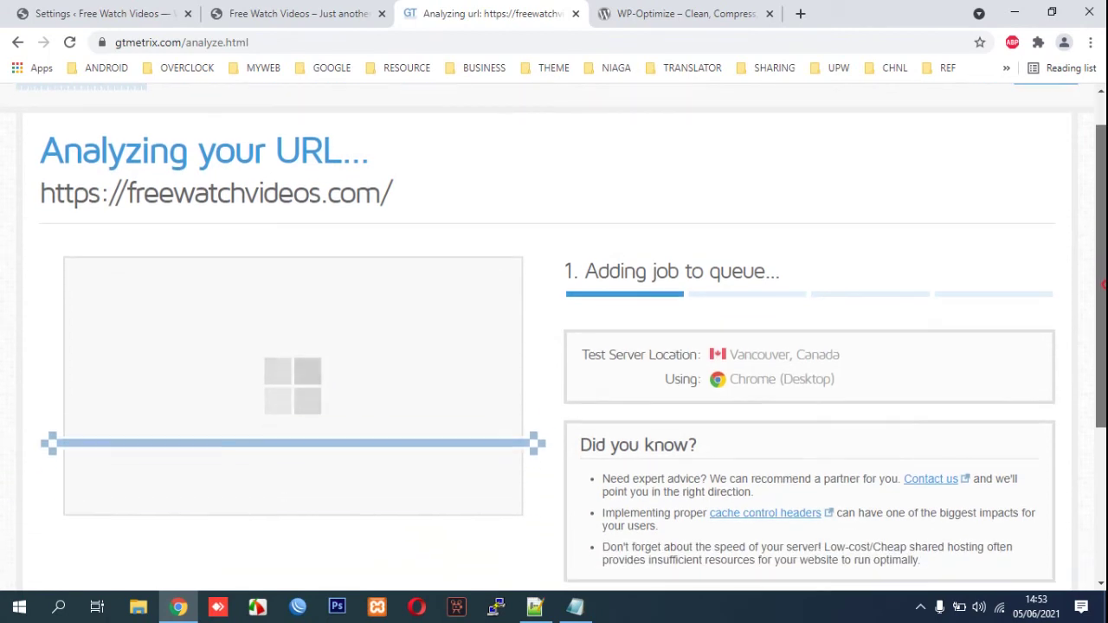